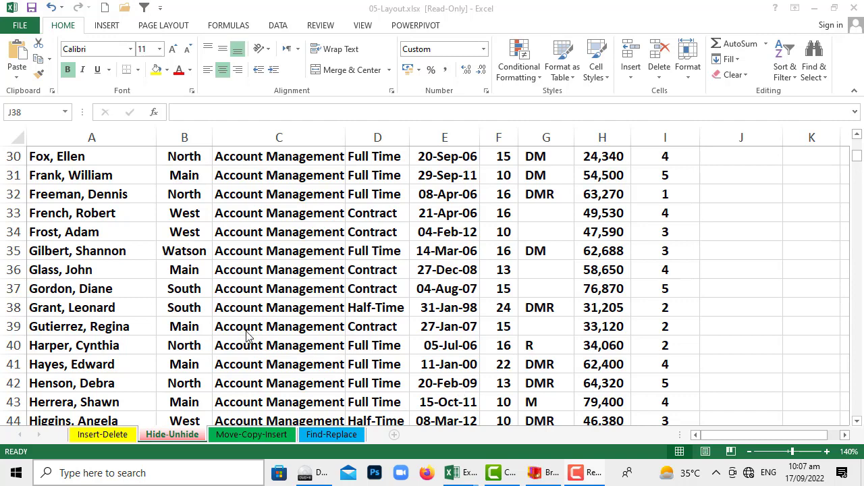
Select cell A31 and scroll up to row 1 so the column headers show
left_click(77, 177)
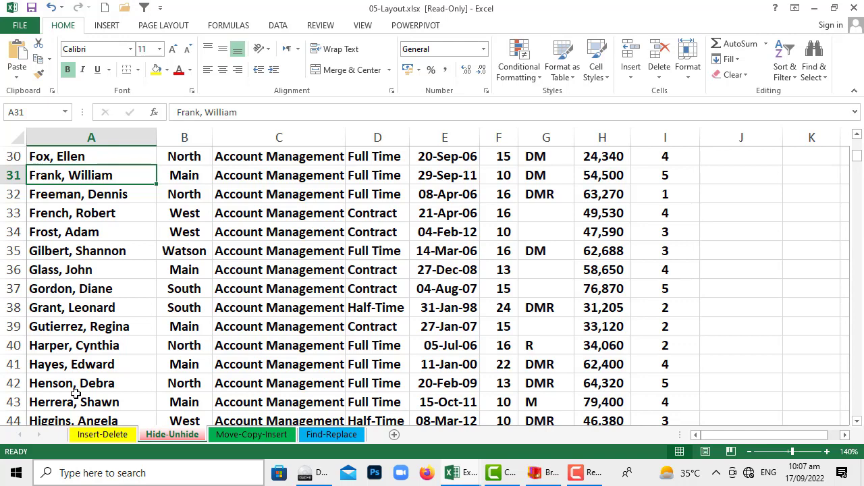
scroll(76, 394, "up", 10)
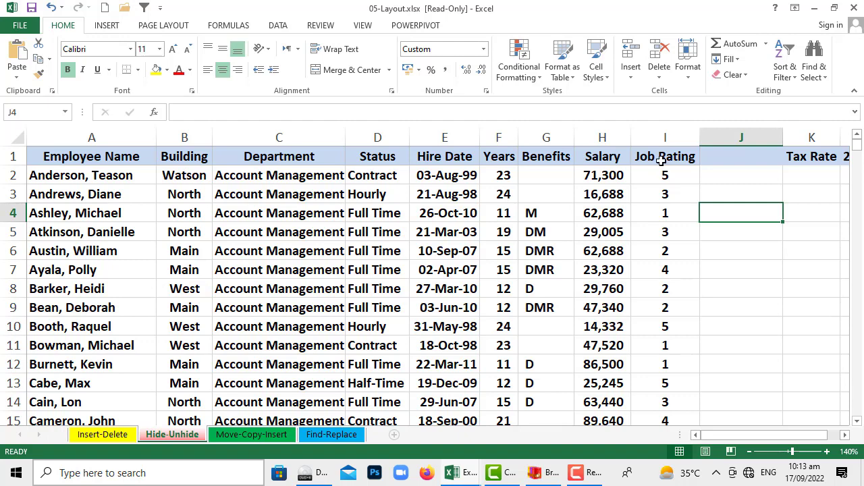
Add an Equal To rule on column I highlighting ratings of 5 in light red fill with dark red text
left_click(665, 137)
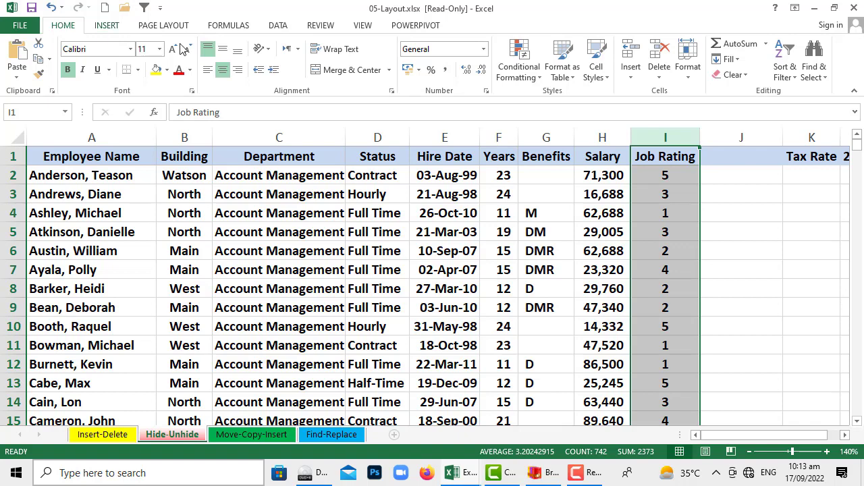
left_click(514, 59)
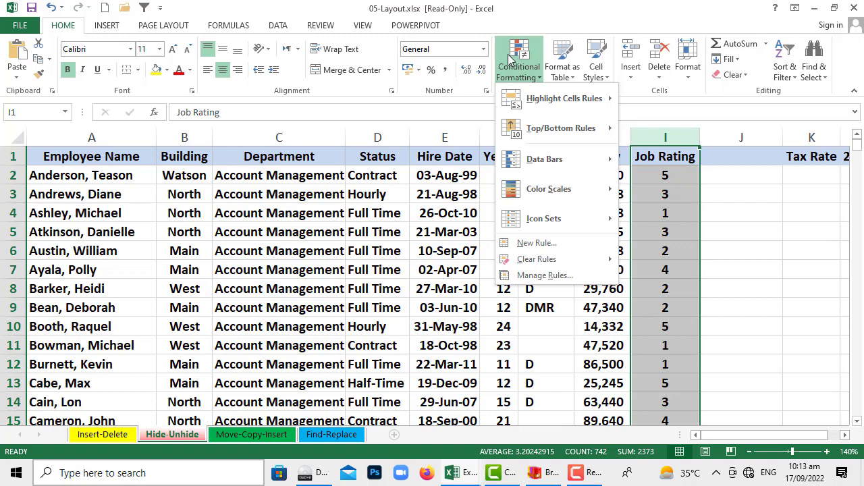
mouse_move(546, 100)
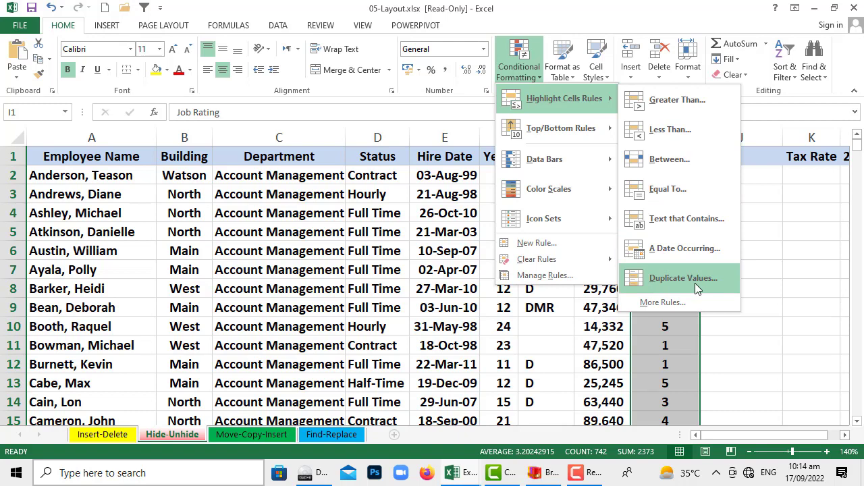
left_click(676, 192)
type("3")
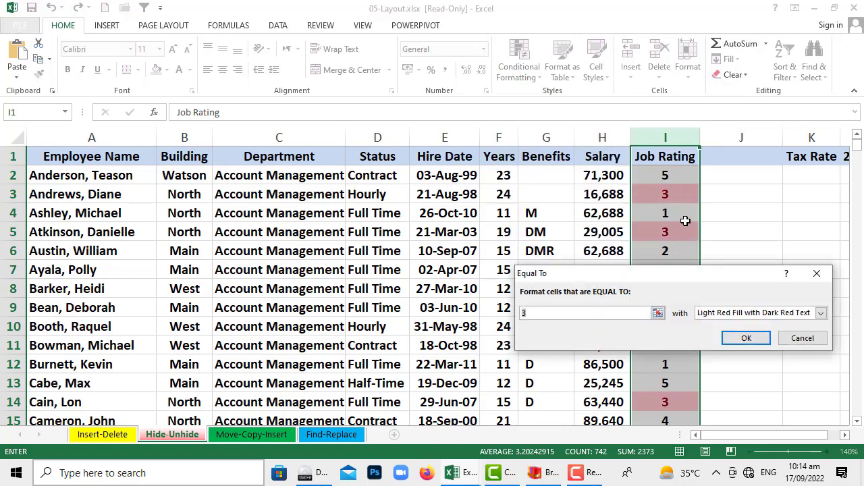
left_click_drag(653, 280, 657, 217)
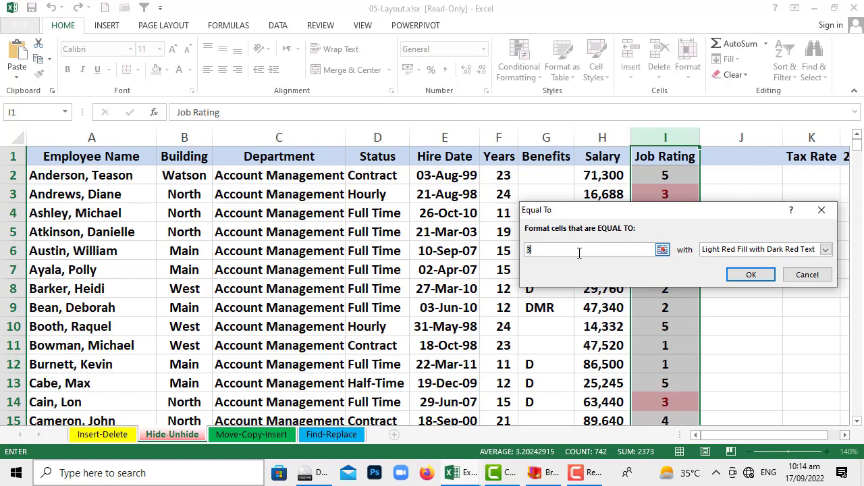
key("BackSpace")
type("5")
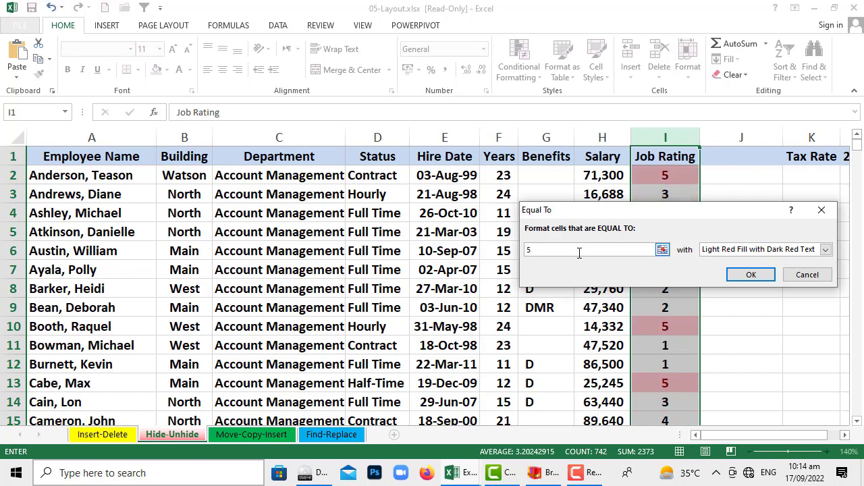
left_click(735, 282)
left_click(744, 322)
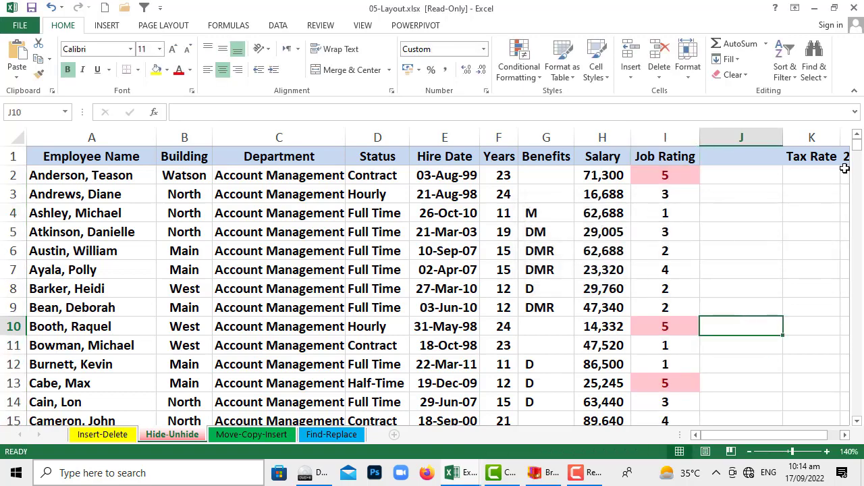
Add an Equal To rule on column I highlighting ratings of 2 in yellow fill with dark yellow text
mouse_move(856, 144)
left_mouse_down()
mouse_move(861, 184)
mouse_move(856, 121)
left_mouse_up()
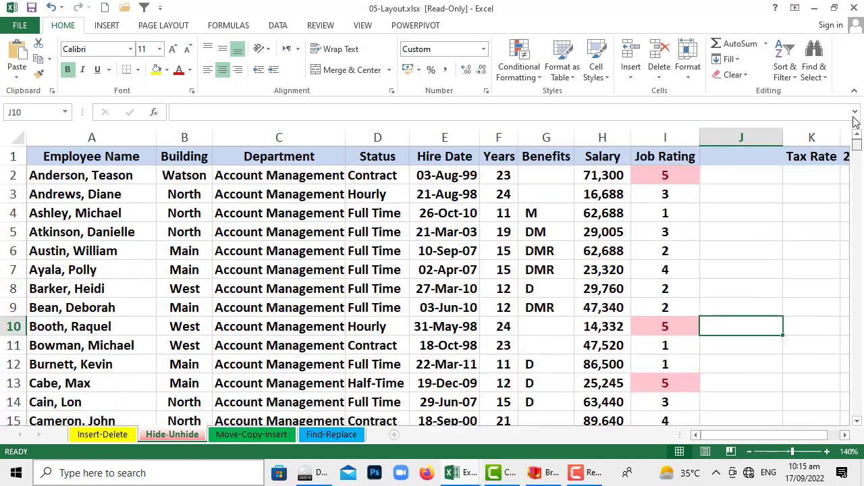
left_click(672, 138)
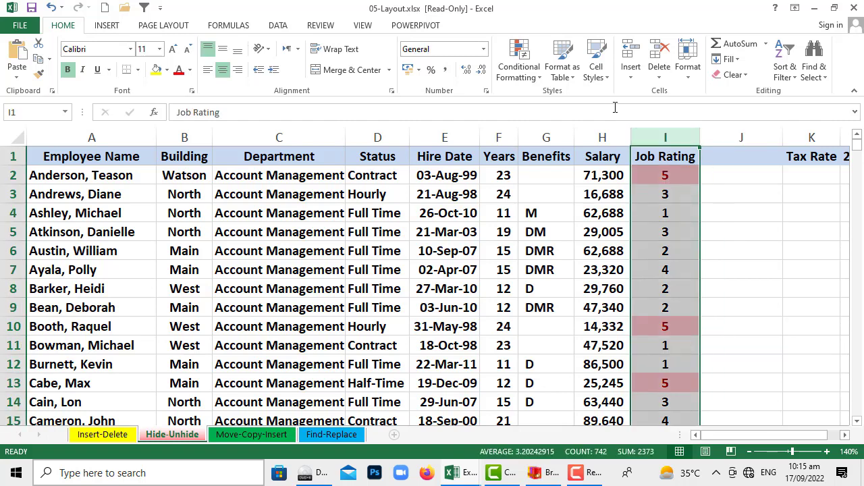
left_click(514, 72)
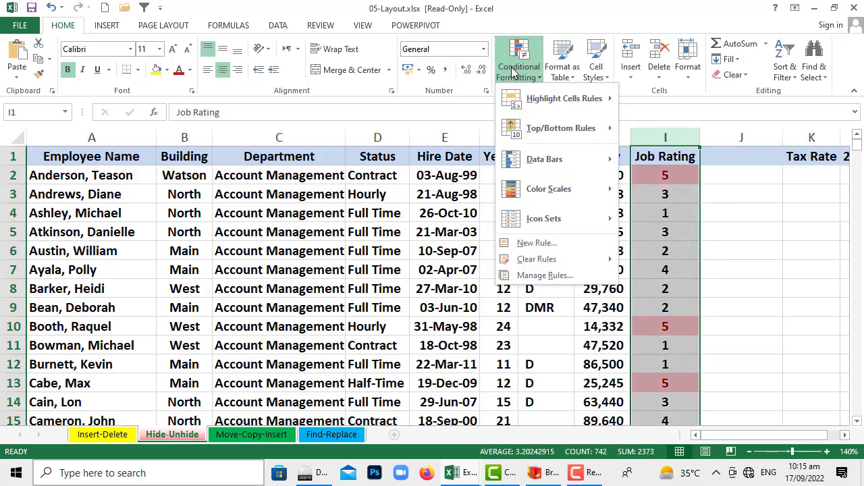
mouse_move(511, 99)
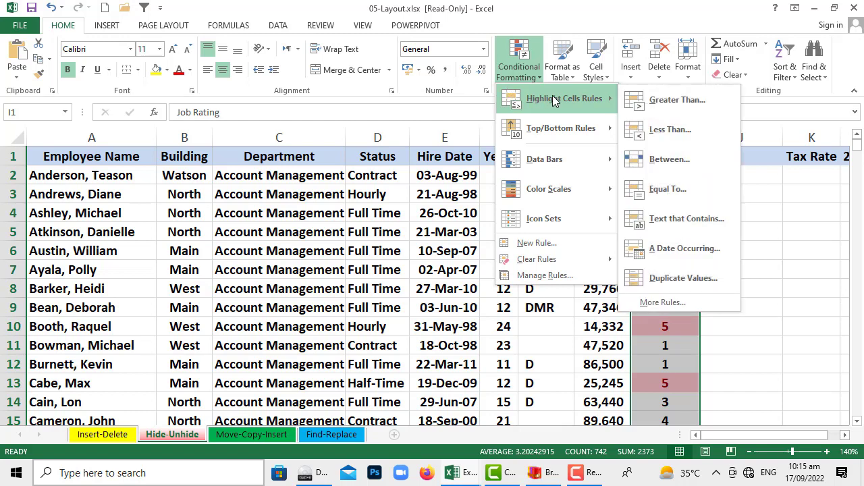
left_click(677, 188)
type("3")
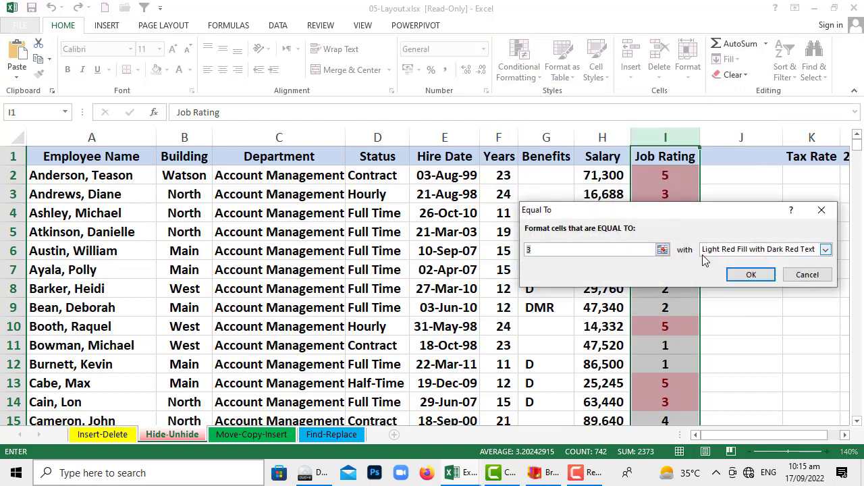
left_click(560, 248)
key("BackSpace")
type("2")
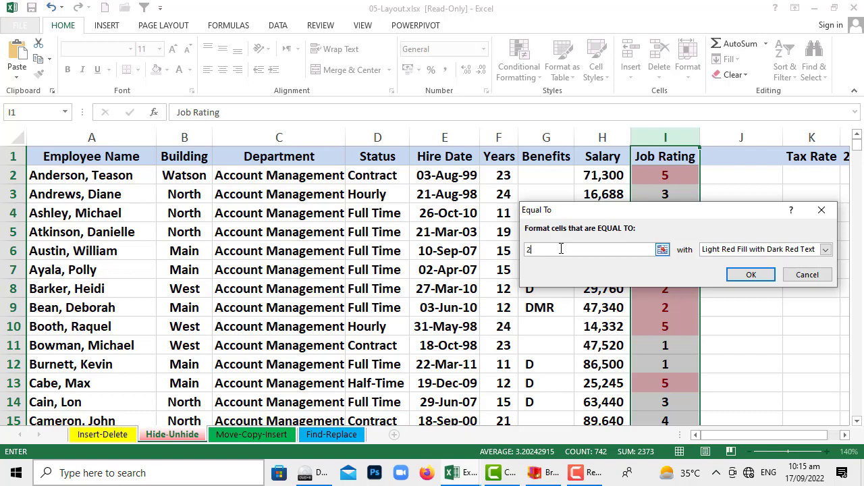
left_click(824, 250)
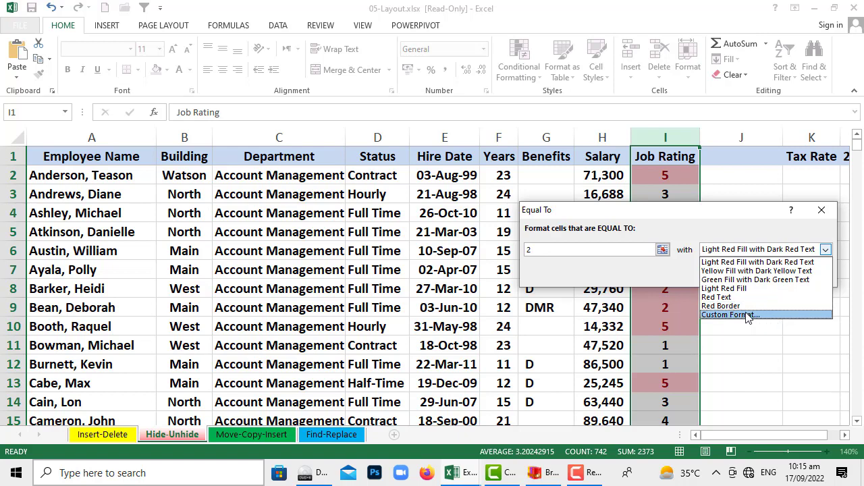
left_click(736, 271)
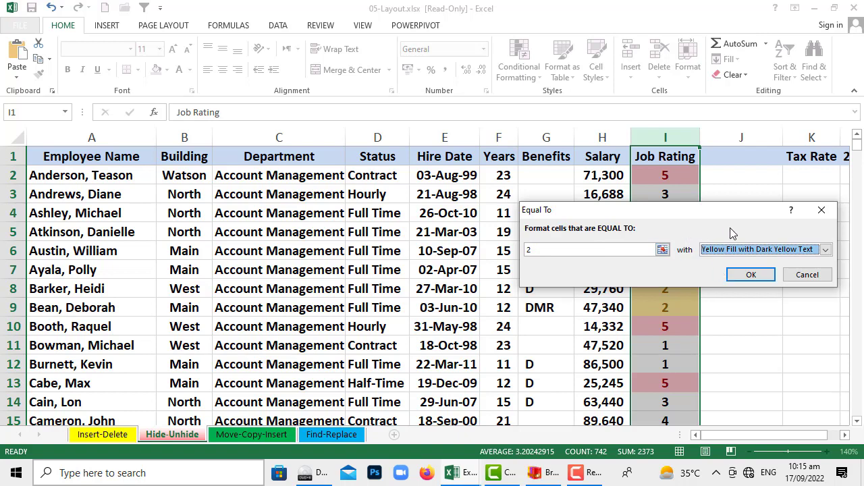
left_click(743, 278)
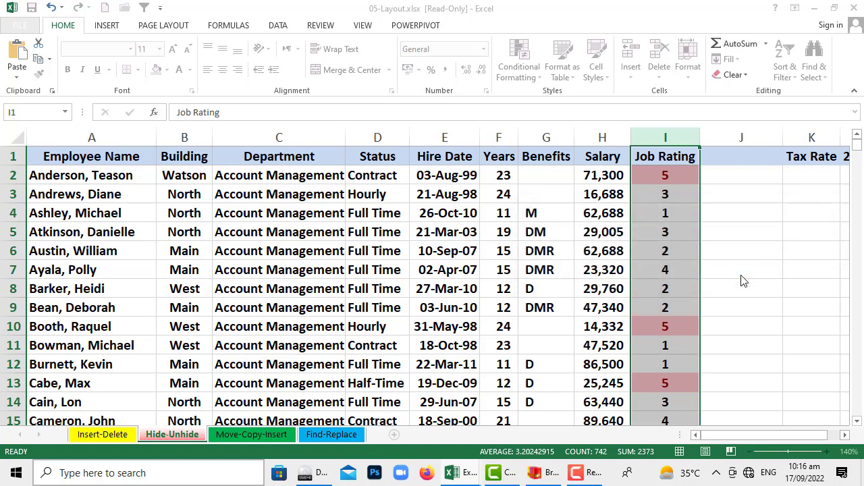
left_click(740, 305)
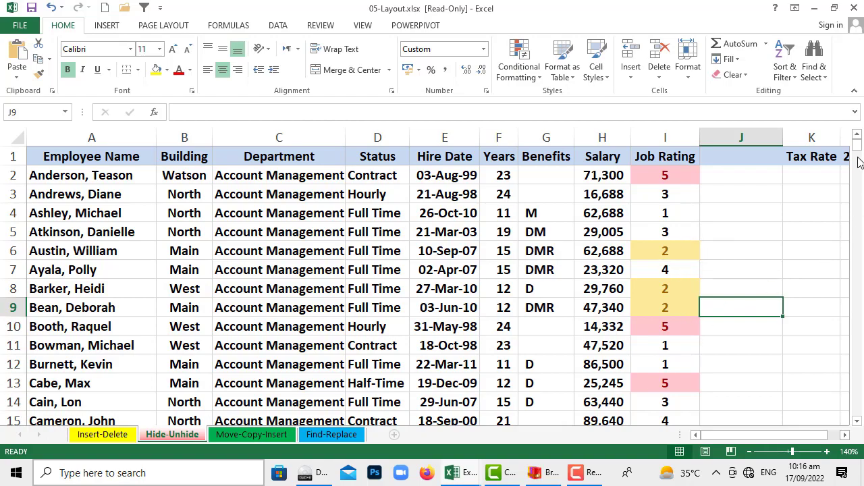
mouse_move(857, 144)
left_mouse_down()
mouse_move(858, 398)
mouse_move(855, 139)
left_mouse_up()
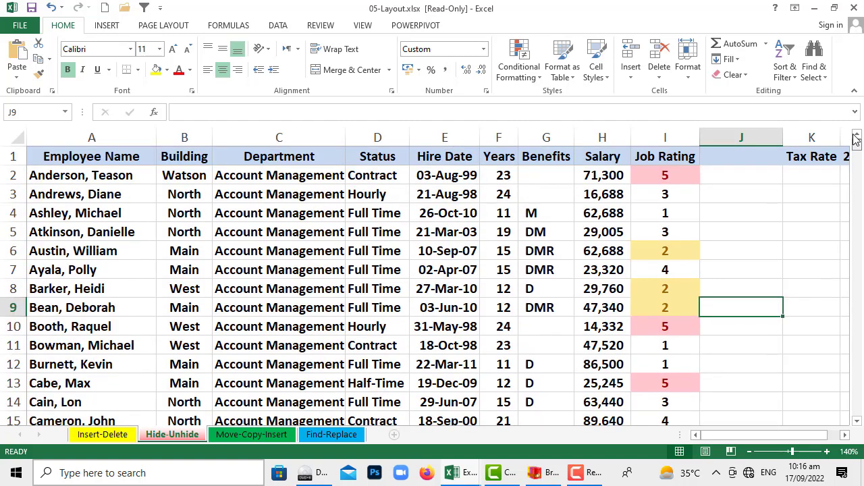